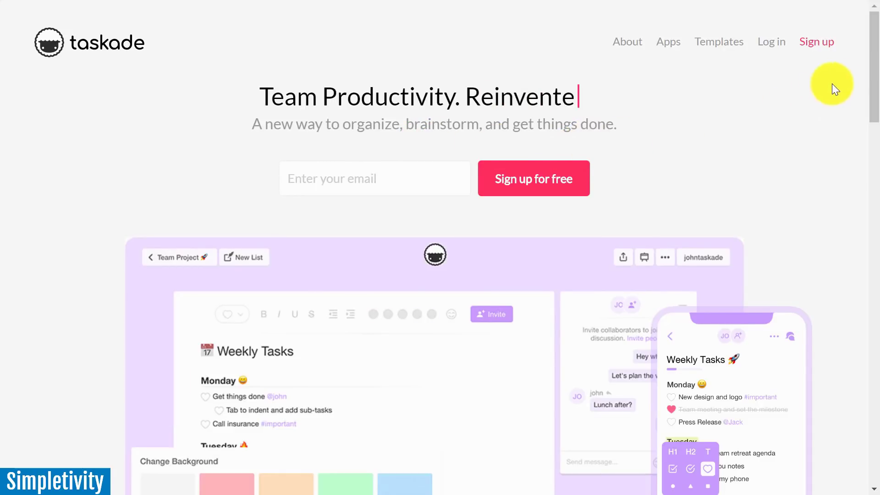
Step: Scroll the Taskade homepage down to Get our Apps, then switch over to the Taskade app
drag(876, 48, 868, 184)
scroll(865, 181, down, 1)
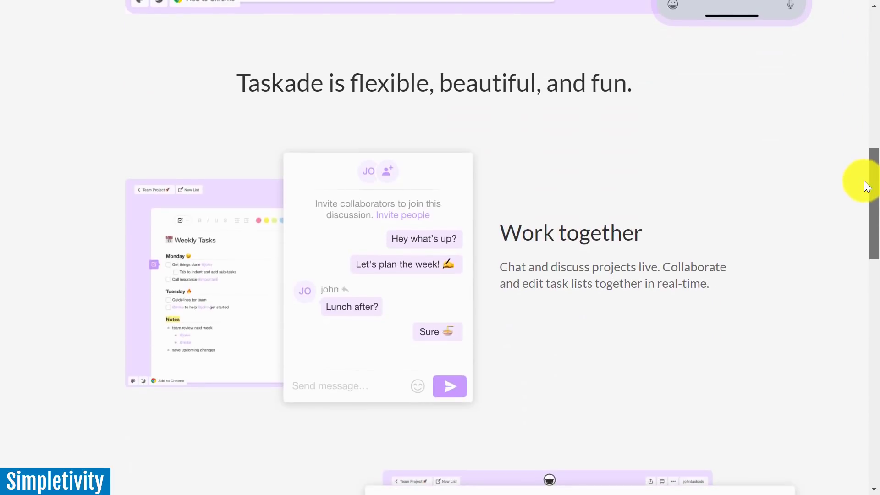
scroll(860, 187, down, 1)
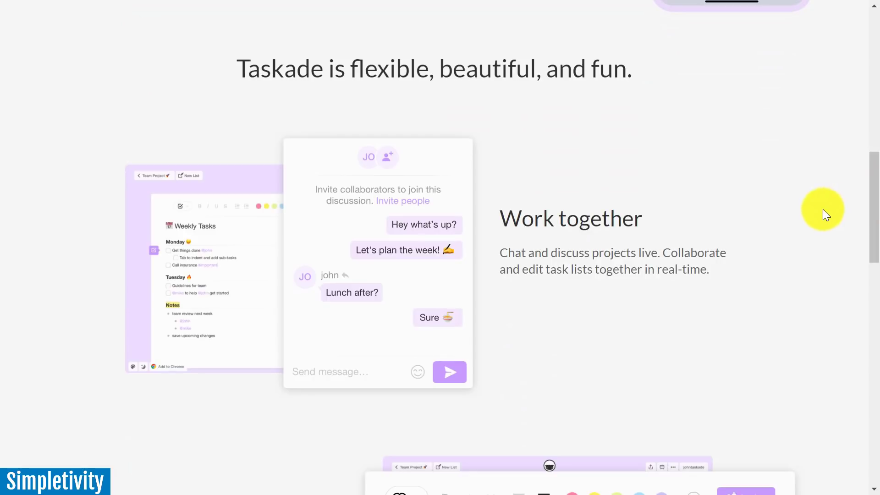
drag(873, 174, 872, 345)
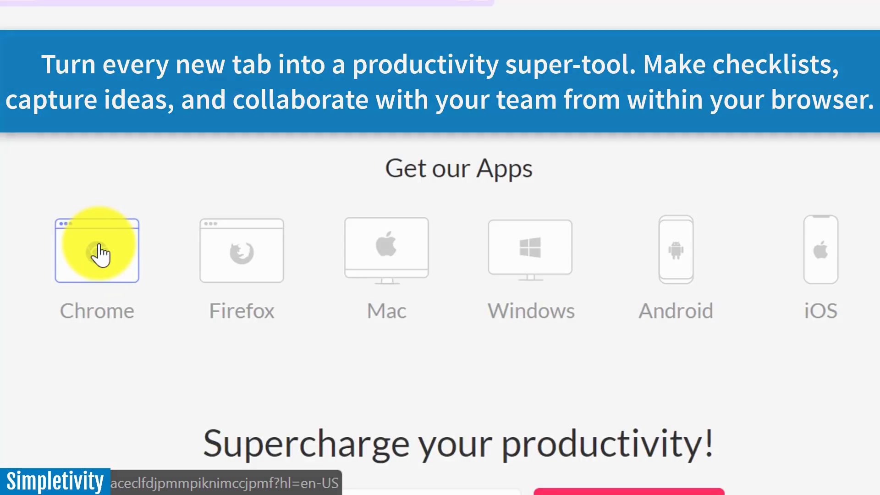
key(alt+Tab)
key(alt+Tab)
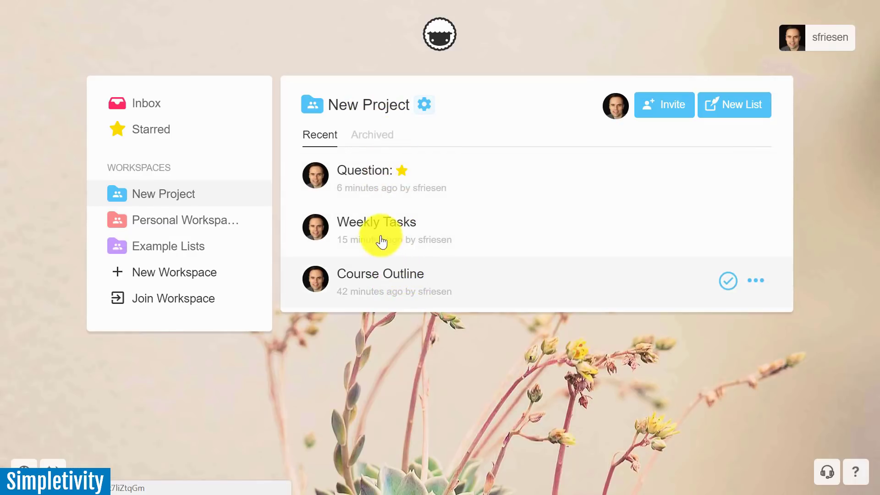
Step: Open the Weekly Tasks list from the New Project workspace's recent lists
click(358, 227)
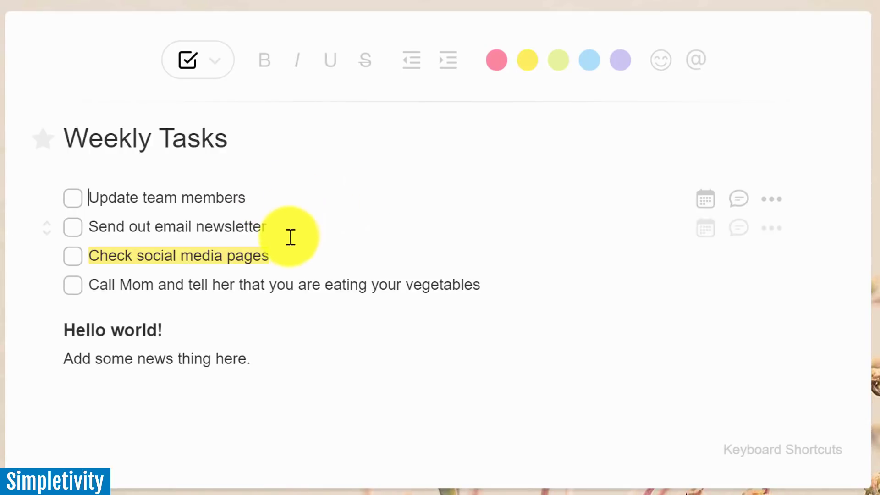
click(72, 201)
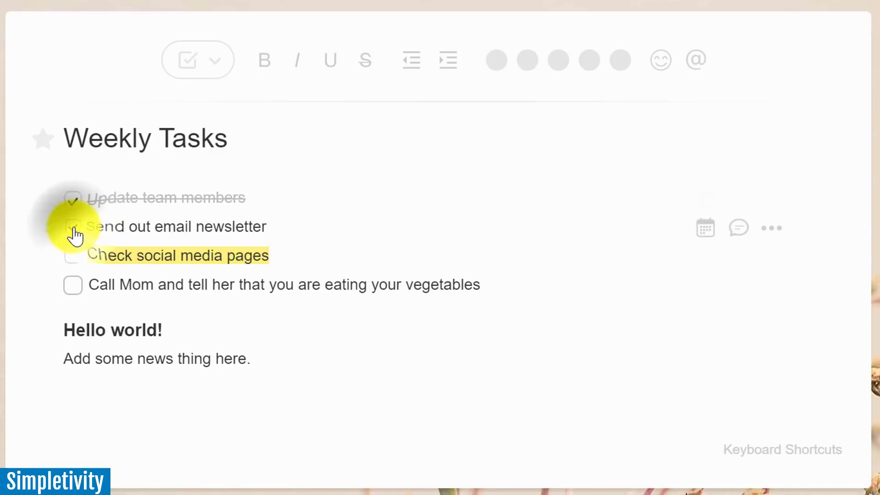
click(72, 229)
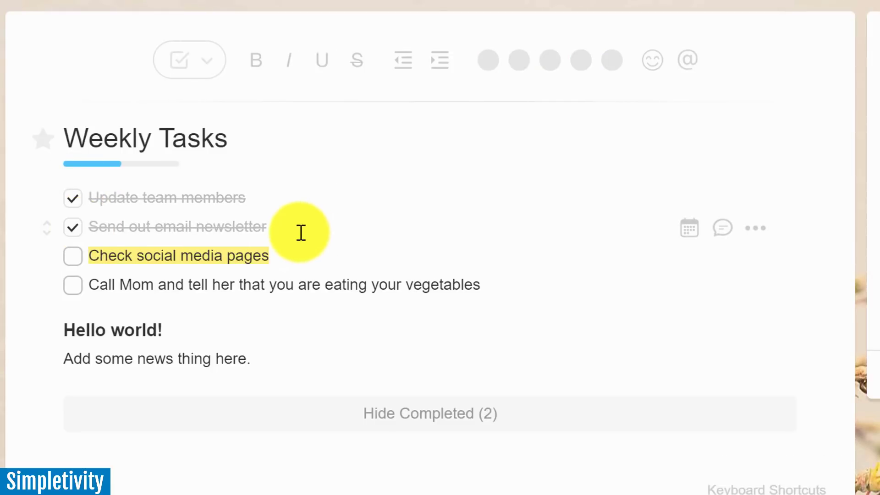
mouse_move(123, 170)
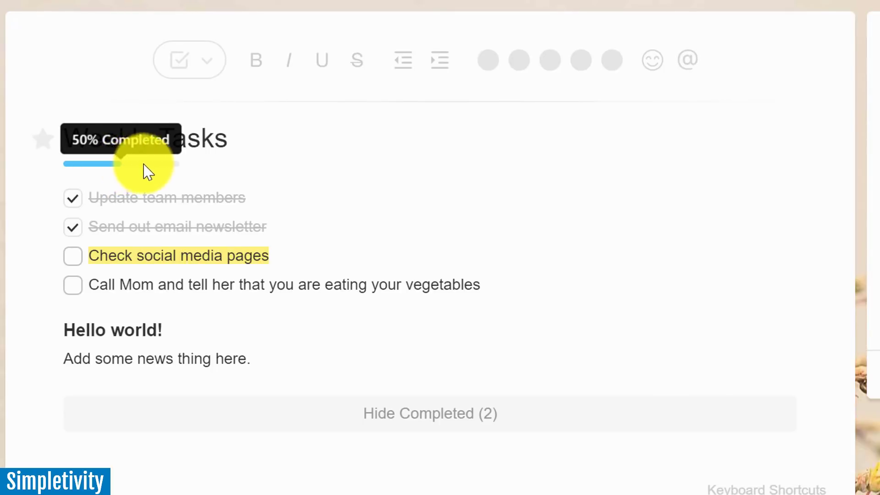
click(73, 229)
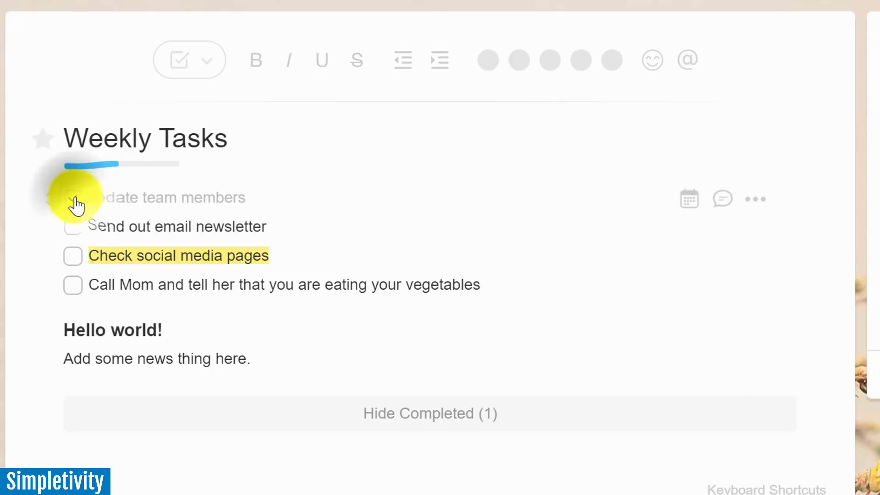
key(ctrl+Return)
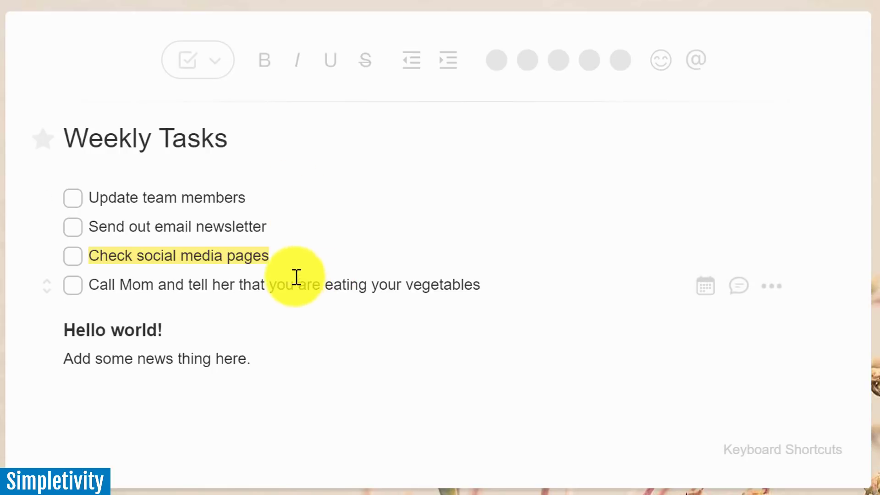
Step: Make 'Add some news thing here.' a pink circular-checklist task with an empty task below it
click(258, 362)
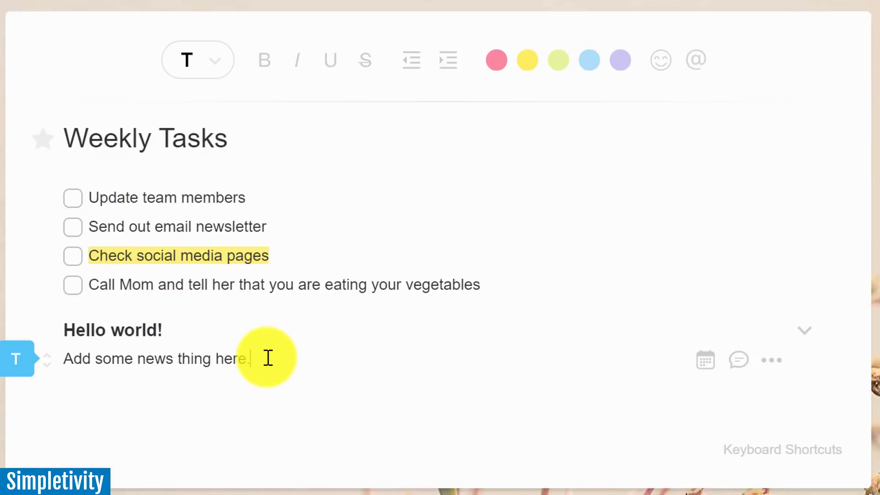
key(Return)
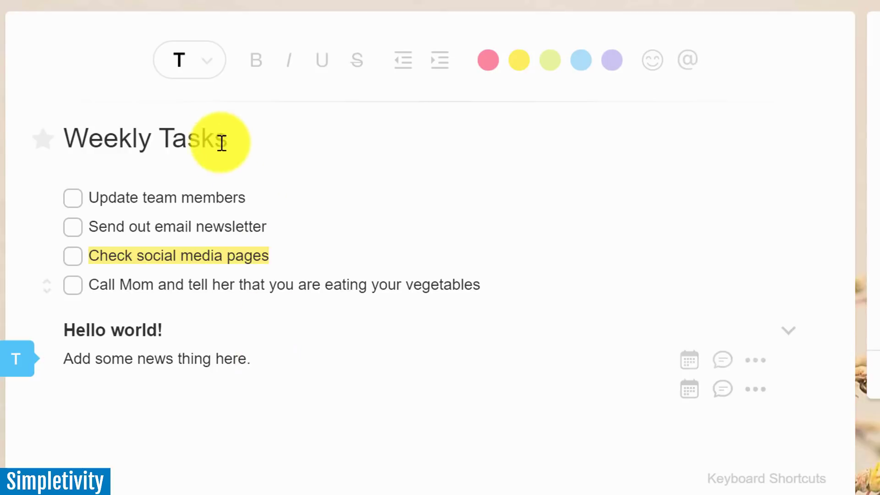
click(208, 65)
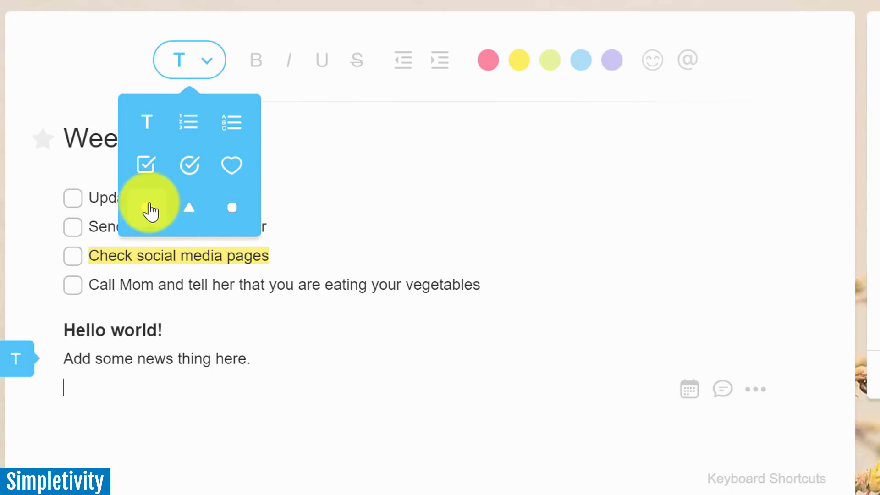
click(193, 173)
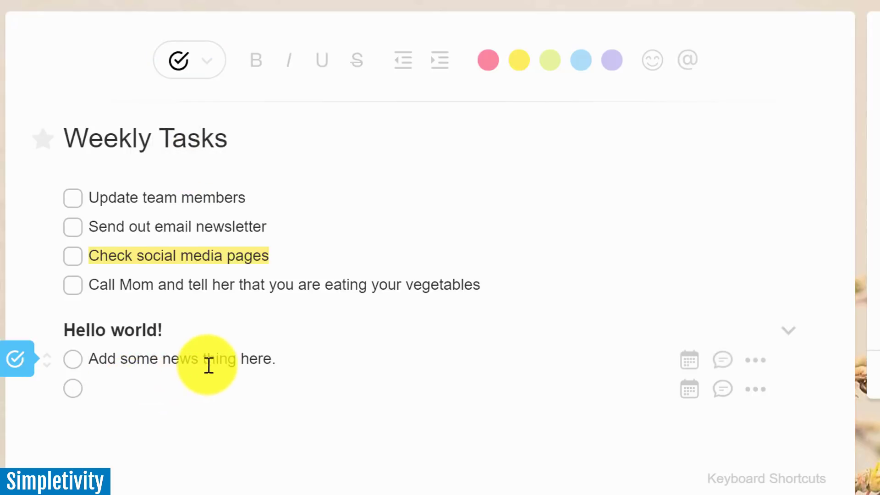
click(298, 357)
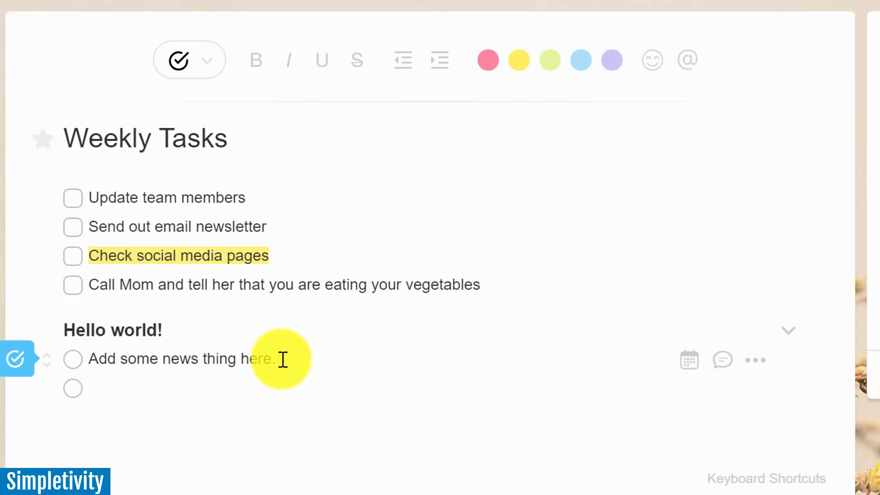
click(488, 61)
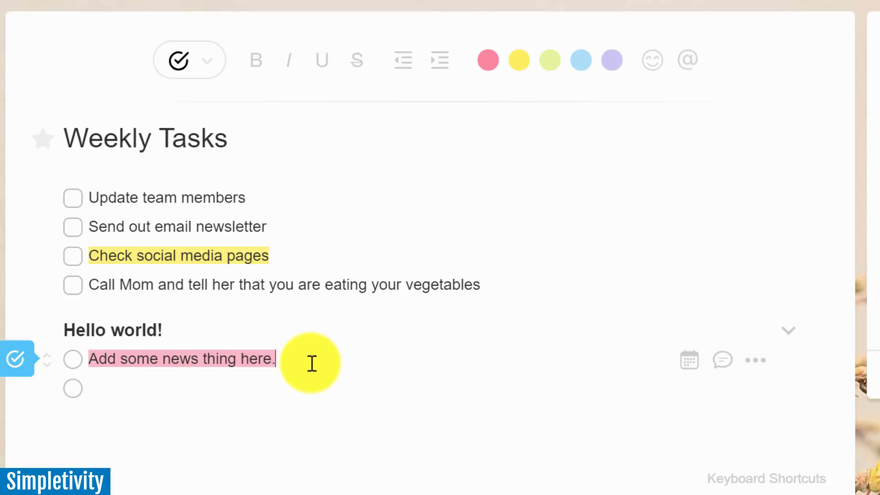
click(296, 362)
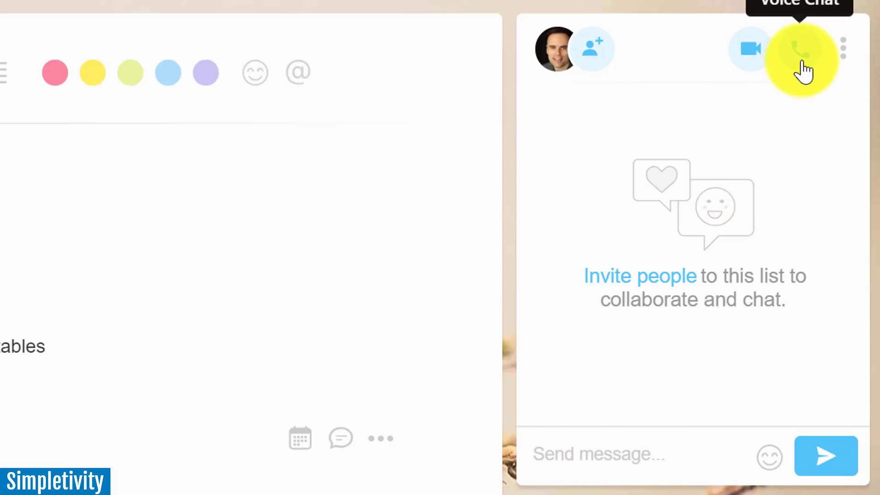
Step: Start and end a video call on Weekly Tasks, then return to the New Project workspace
click(747, 59)
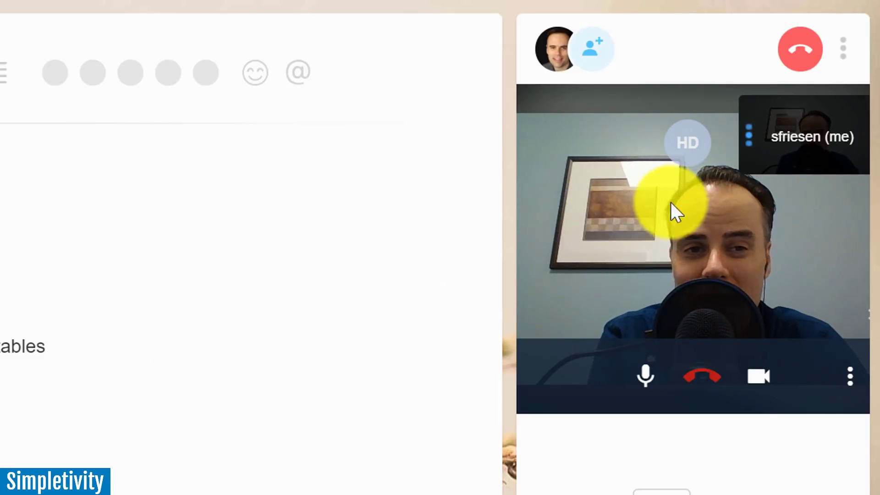
click(801, 56)
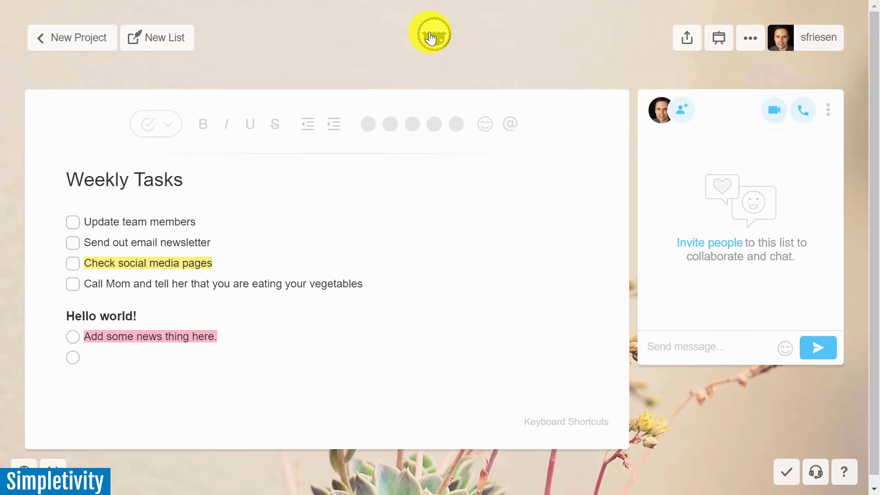
click(431, 38)
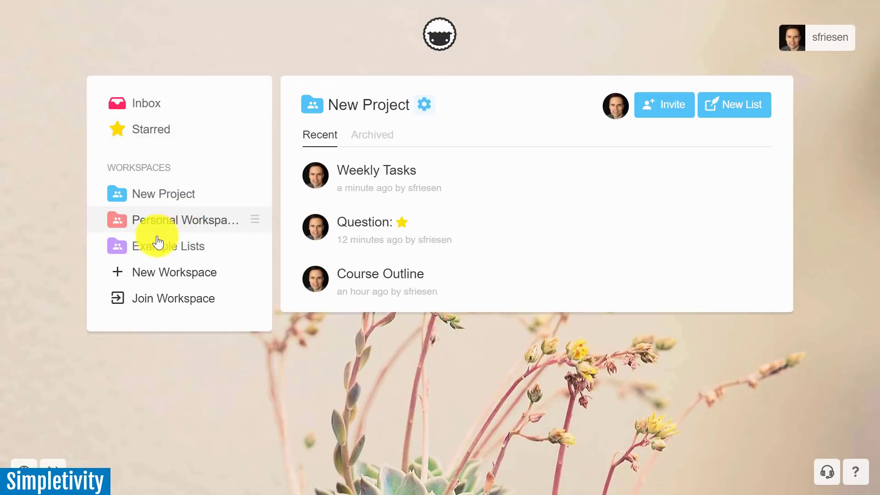
Step: Open the pinned Welcome to Taskade! Get Started list in the Example Lists workspace
click(176, 255)
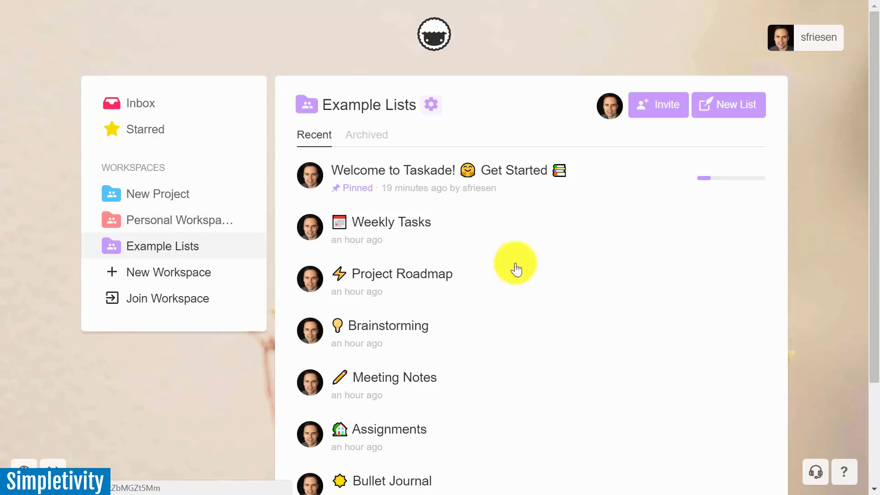
drag(874, 220, 875, 227)
scroll(875, 227, down, 2)
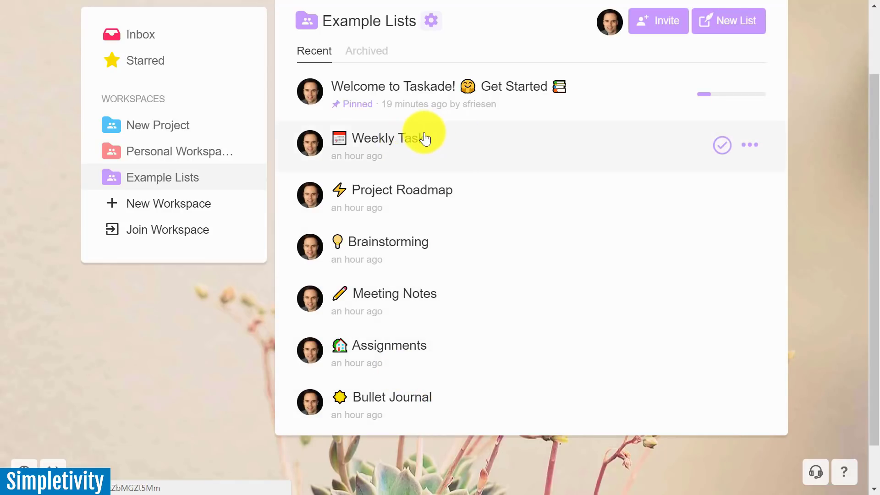
click(402, 93)
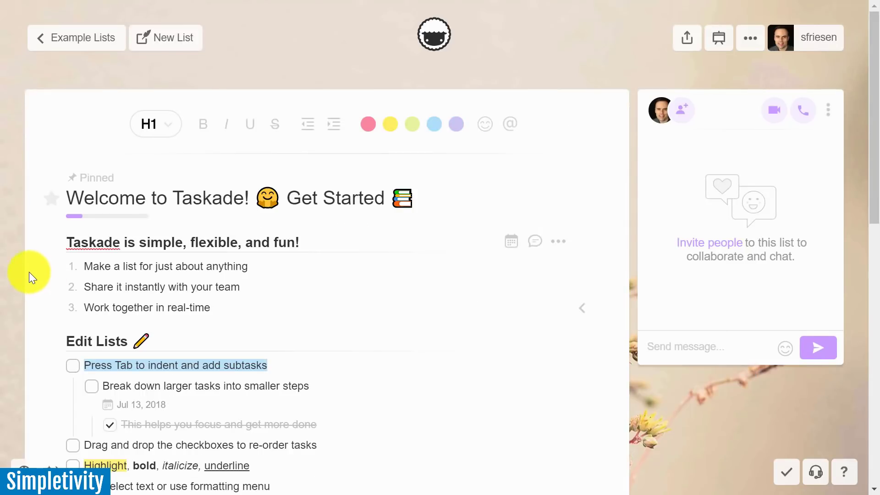
Step: Scroll the Get Started guide down to its Edit Lists section
scroll(4, 280, down, 2)
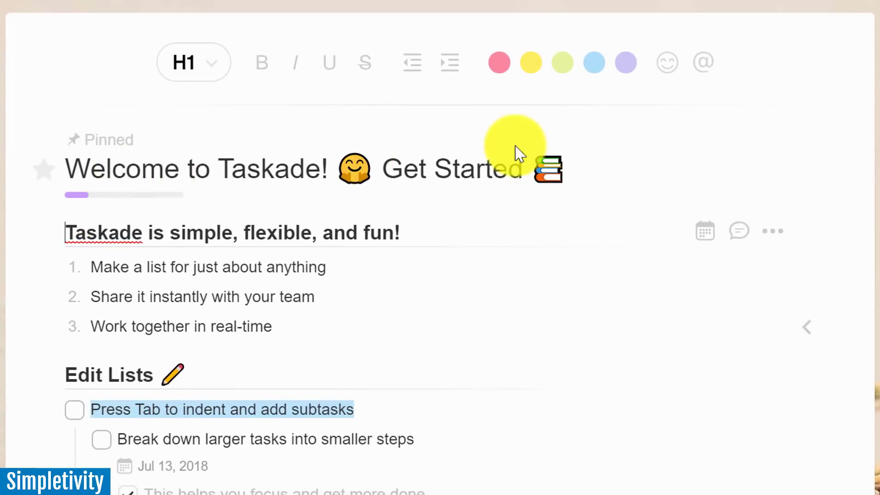
scroll(3, 360, down, 1)
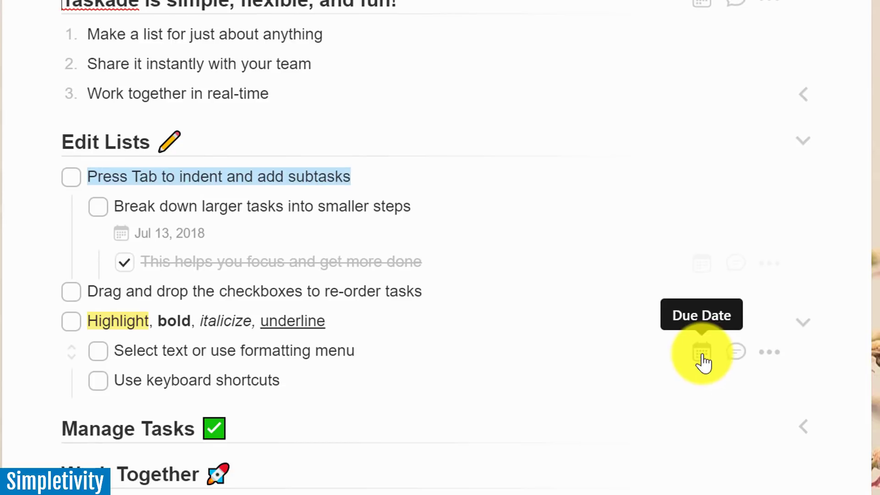
Step: Give 'Select text or use formatting menu' a due date of Jul 13, 2018
click(701, 354)
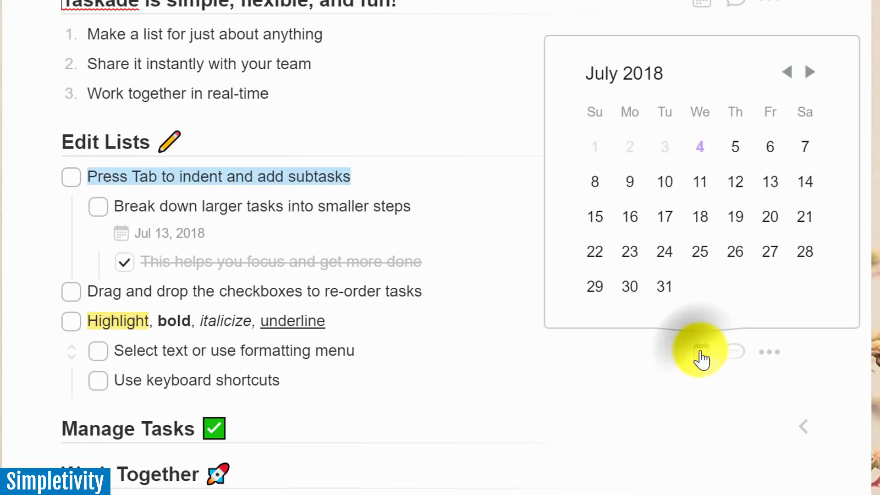
click(771, 183)
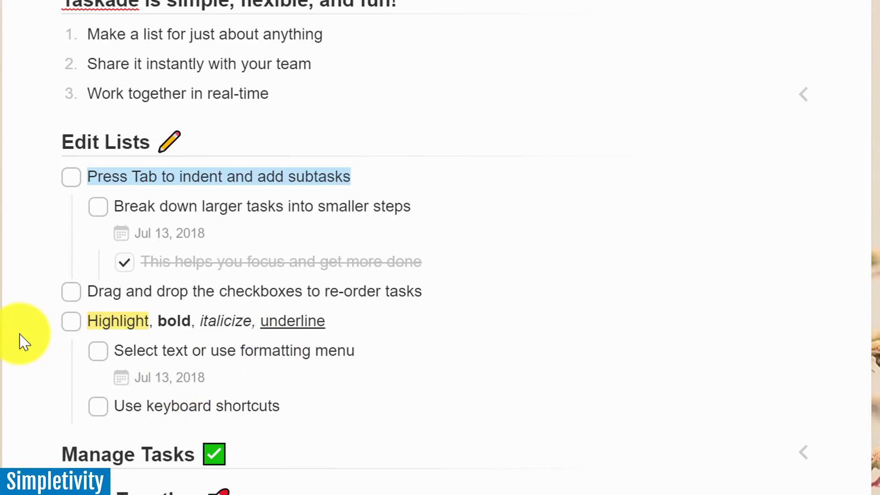
scroll(24, 341, down, 8)
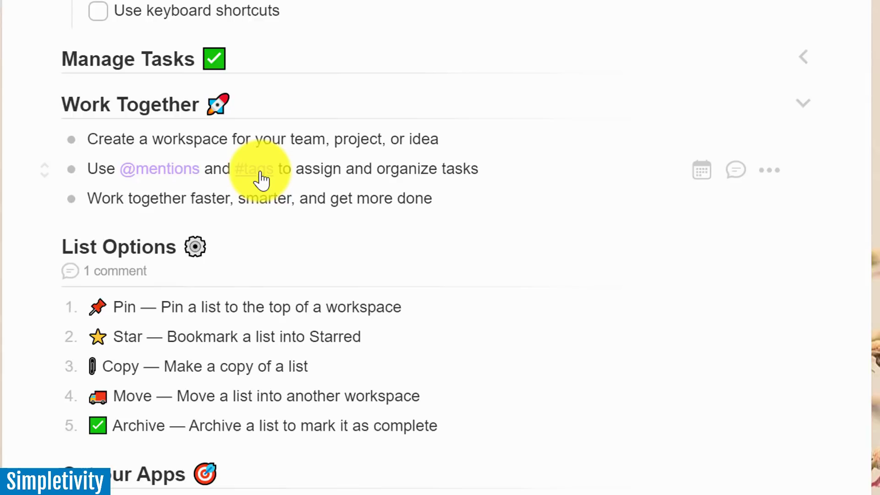
scroll(24, 246, down, 4)
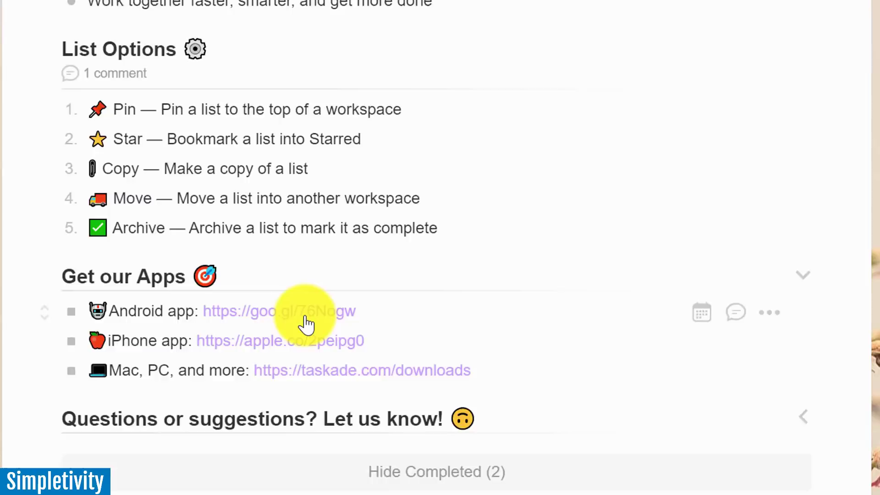
scroll(308, 317, up, 16)
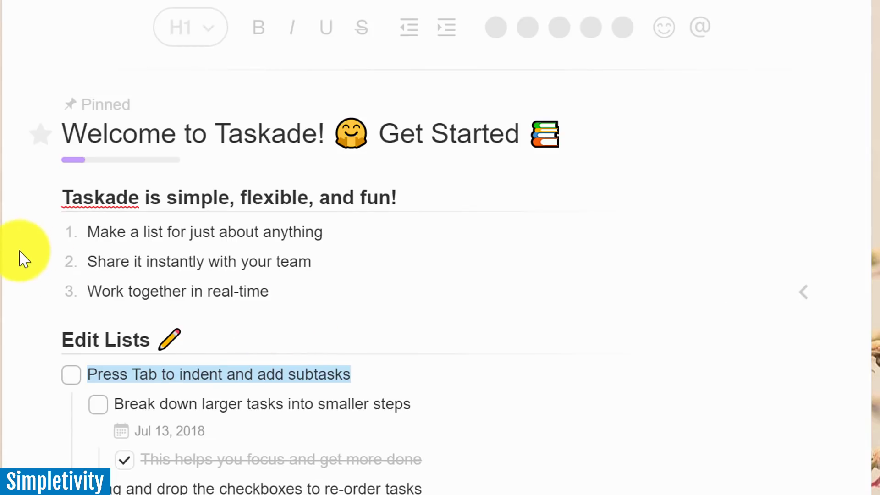
scroll(19, 256, down, 4)
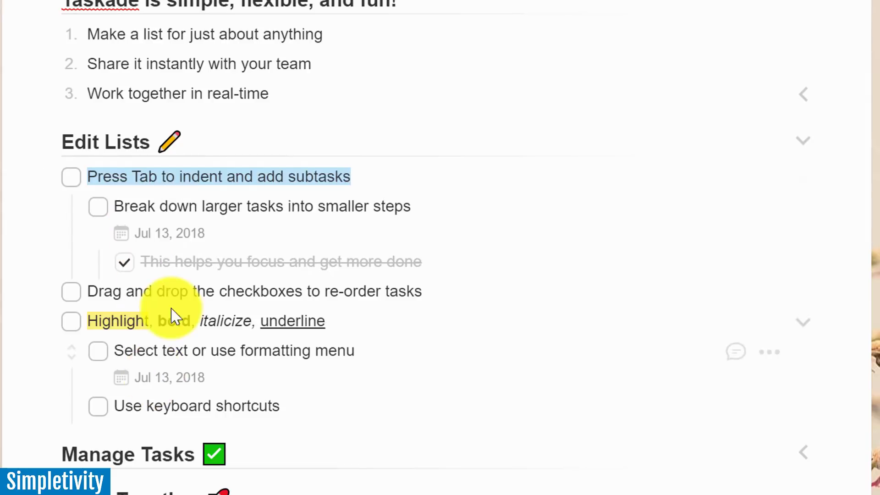
scroll(184, 342, down, 6)
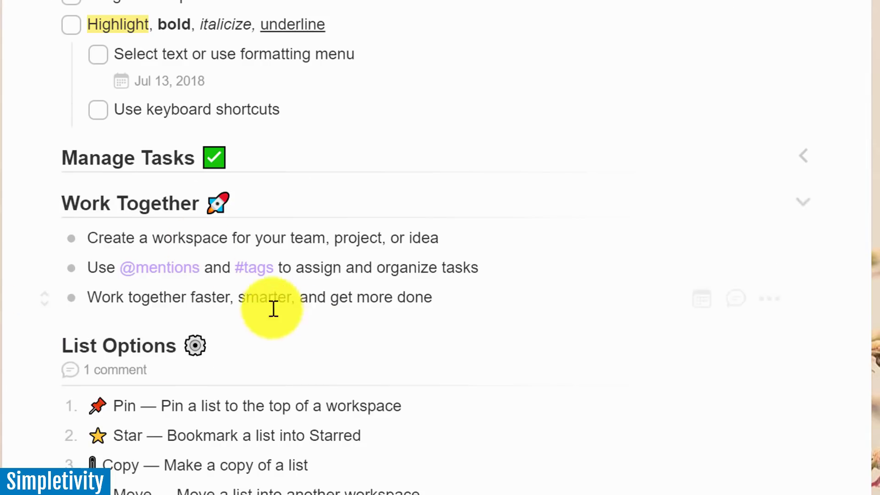
scroll(432, 308, up, 6)
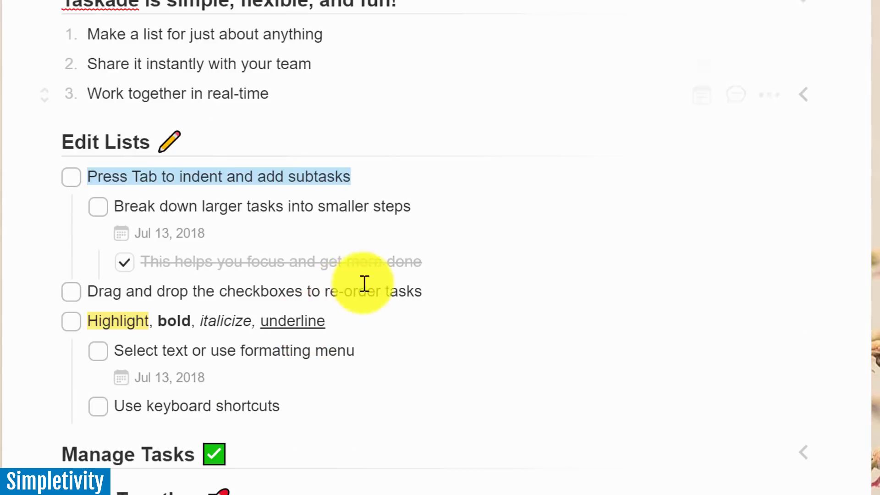
scroll(420, 261, up, 4)
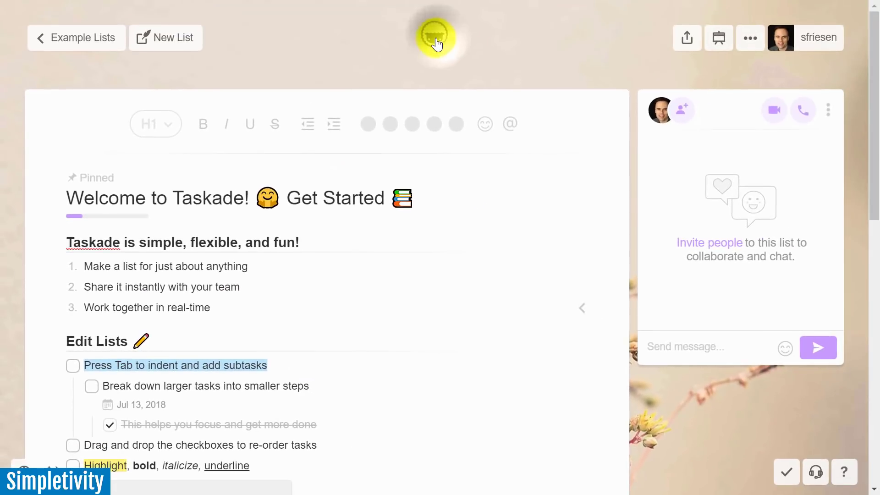
Step: Go back to New Project and open the starred Question: list
click(436, 41)
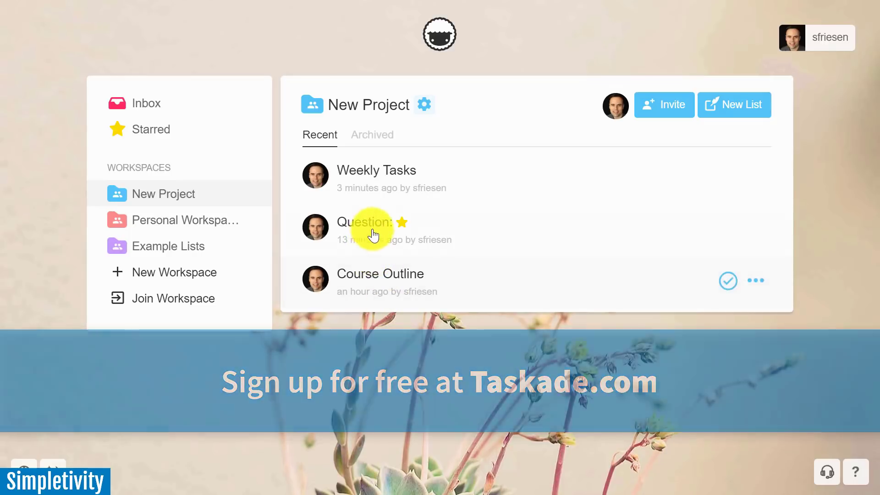
click(370, 227)
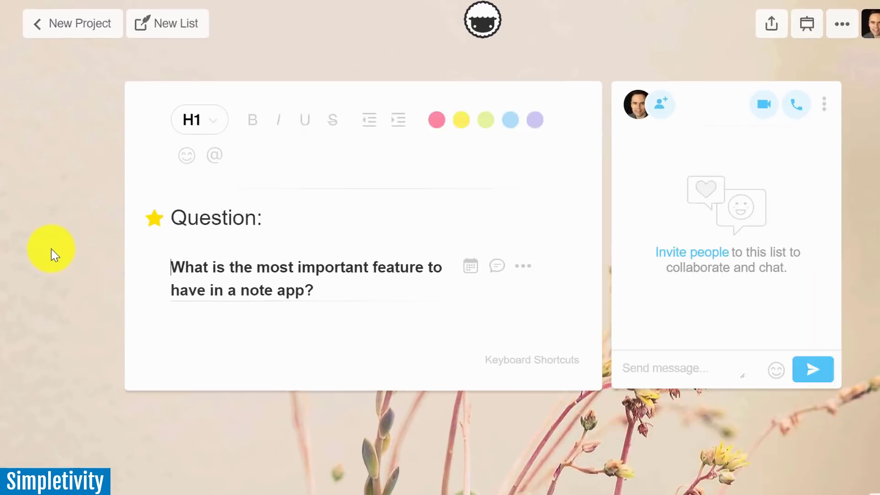